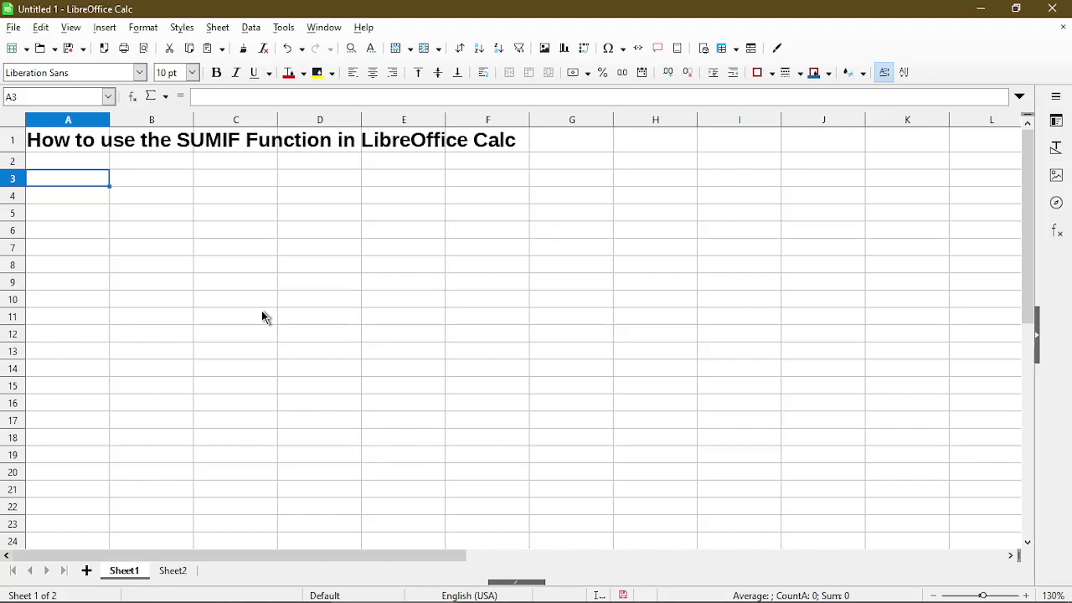
Step: On Sheet2, enter the header "Formula" in cell D2 and the header "Value" in cell C2
click(173, 571)
click(289, 276)
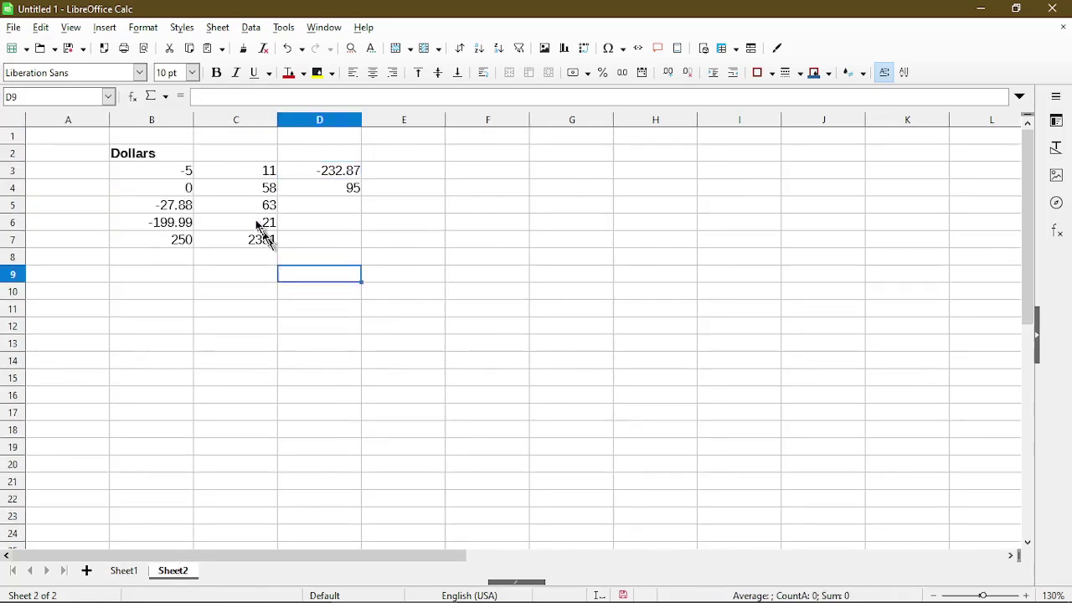
click(216, 158)
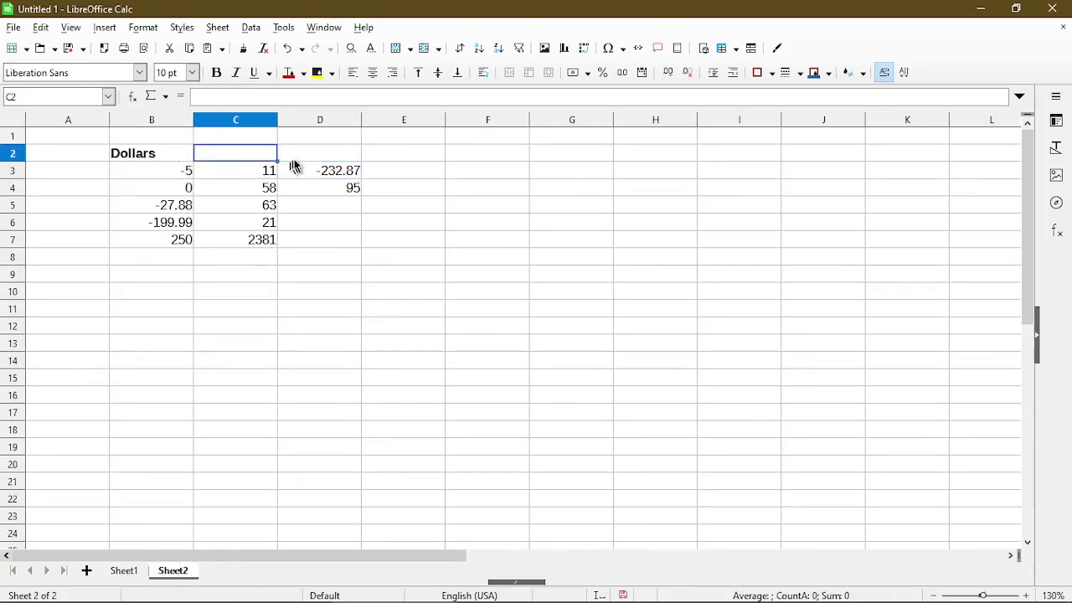
click(321, 152)
text(Formula)
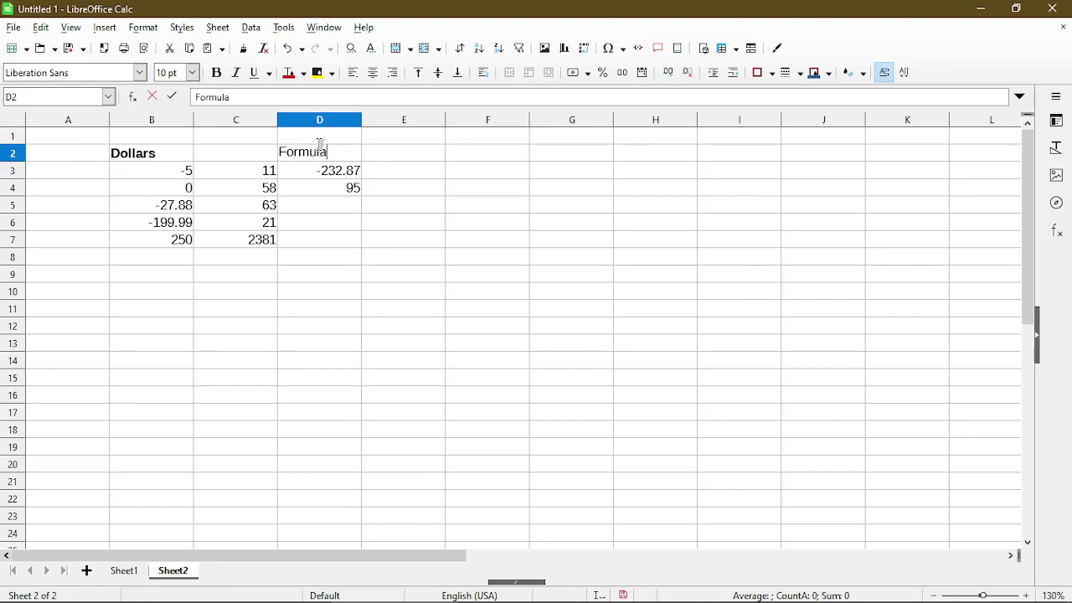
key(Left)
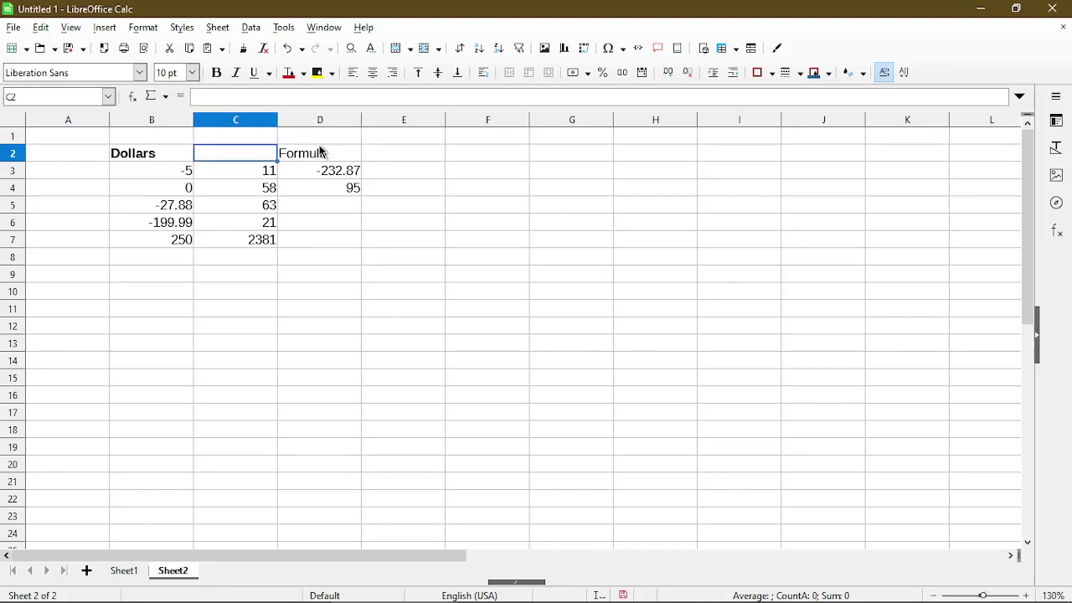
text(Value)
key(Return)
Step: Make the headers in cells C2:D2 bold
key(Up)
key(shift+Right)
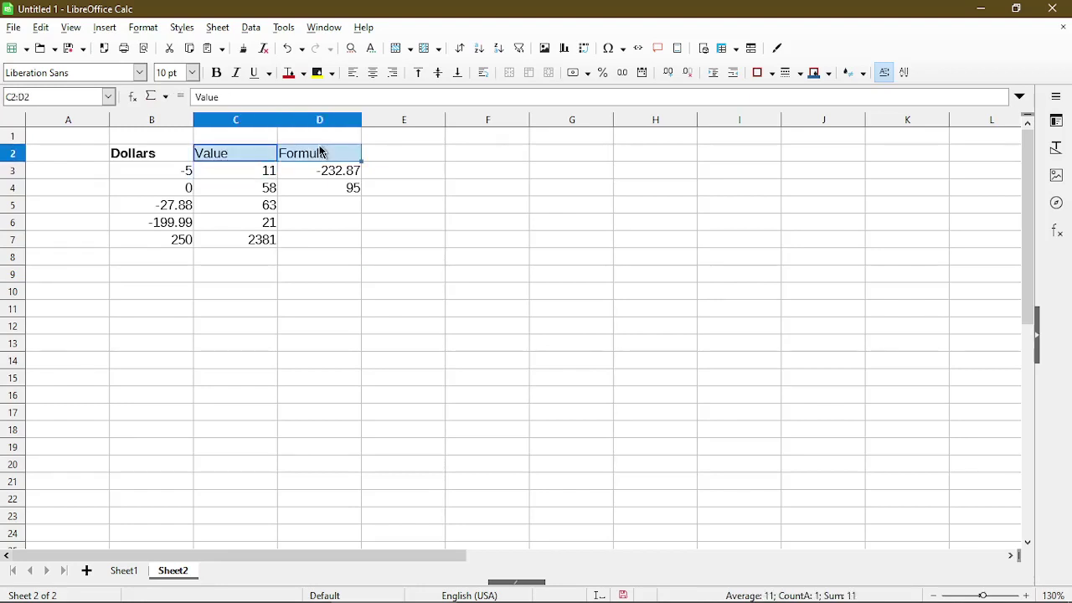
key(ctrl+b)
Step: Examine the arguments of the SUMIF formula in cell D3 and the range it refers to, leaving the formula as it is
key(Down)
key(Right)
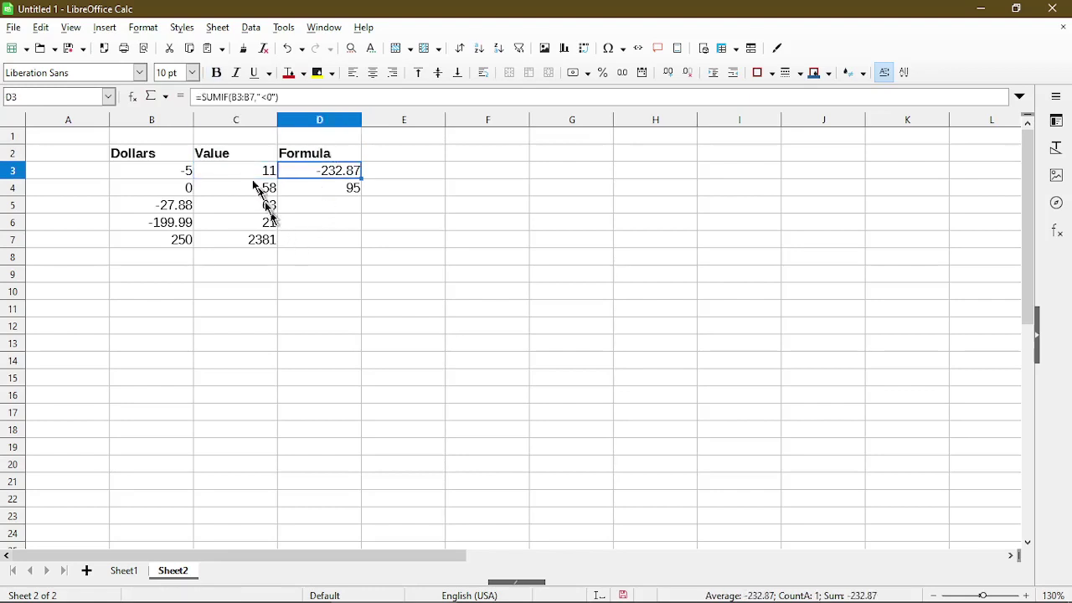
click(224, 97)
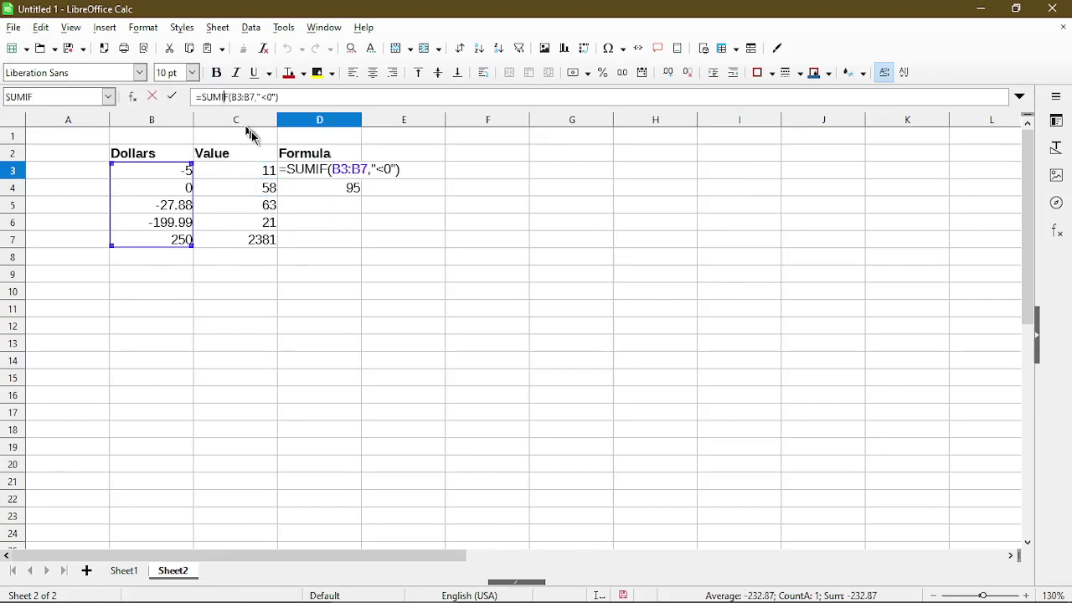
click(339, 169)
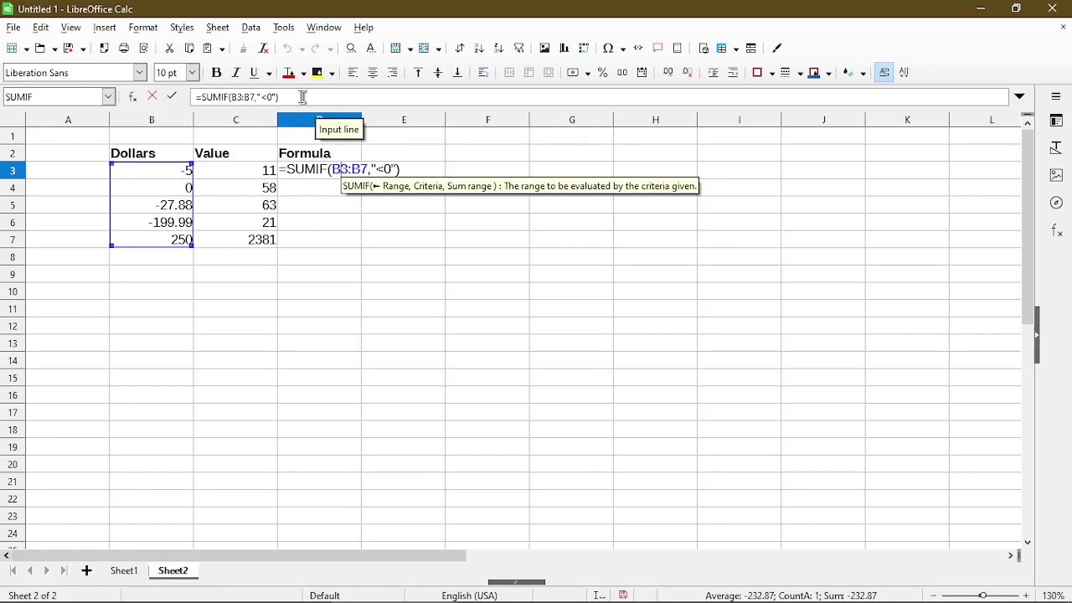
key(Return)
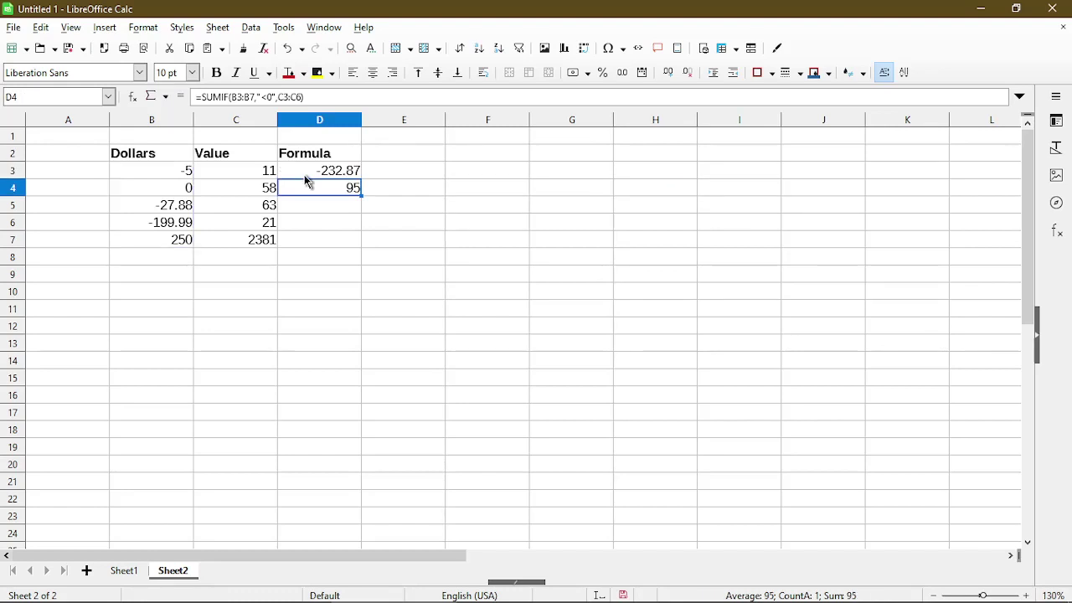
Step: Check the sum of the negative Dollars amounts in B3, B5 and B6, and compare it with the sum when B7 is included
key(Up)
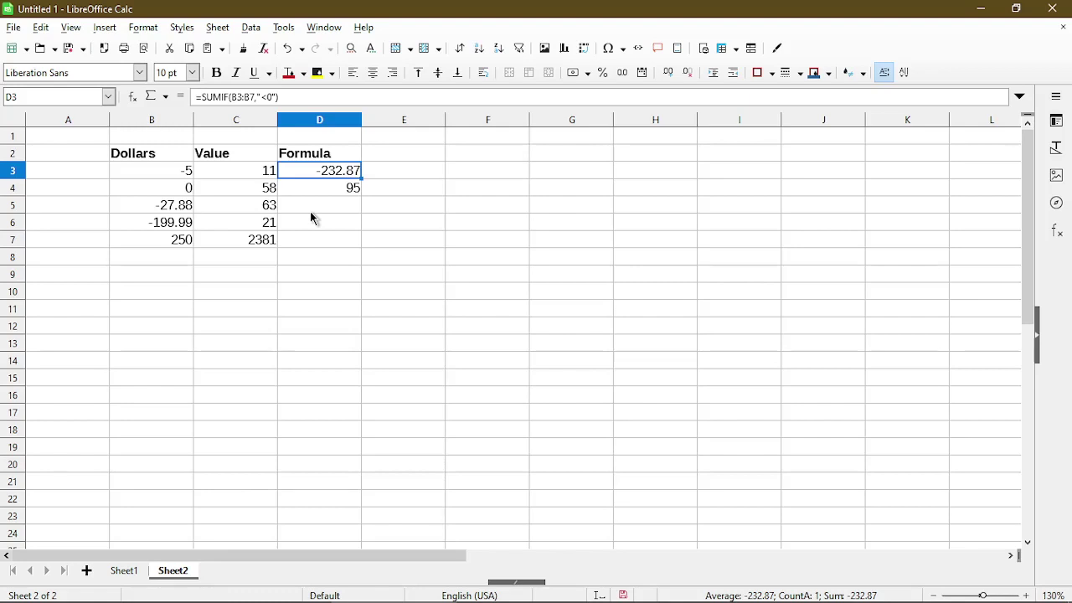
key(Left)
key(Left)
ctrl+click(158, 212)
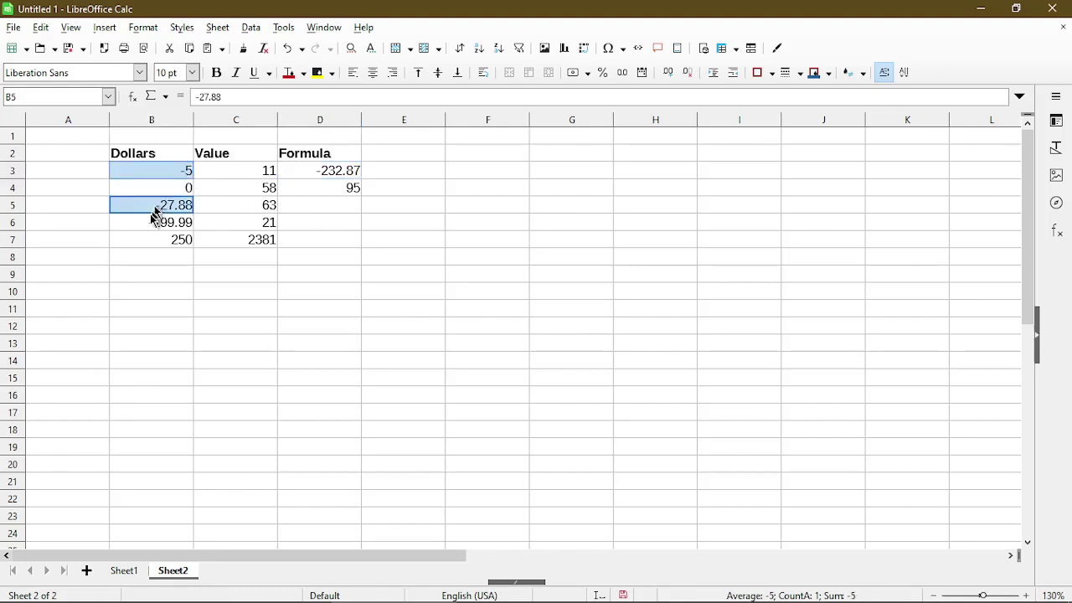
ctrl+click(149, 225)
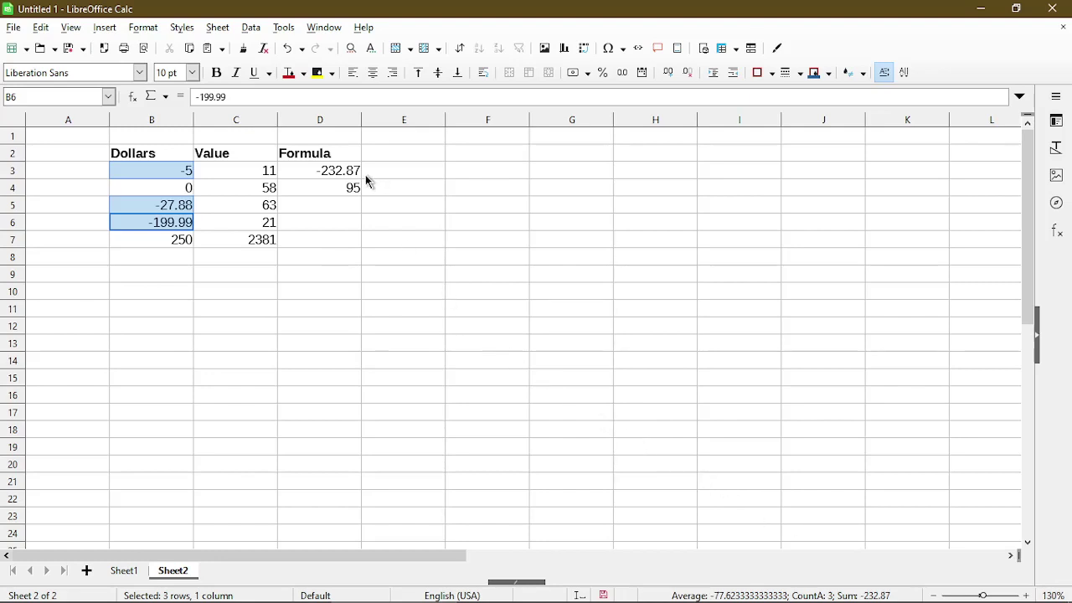
ctrl+click(168, 244)
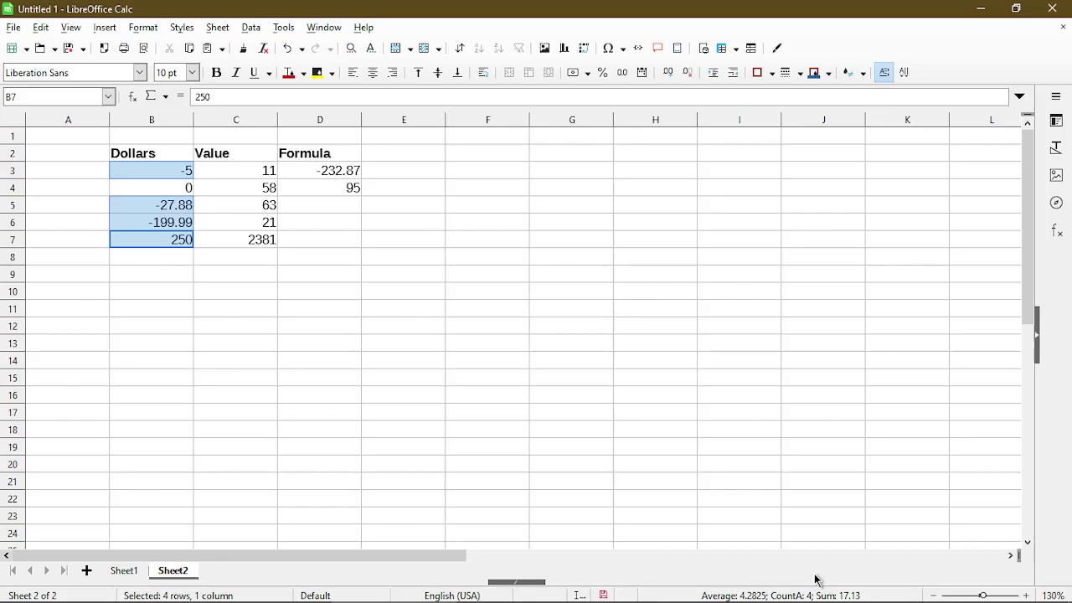
Step: Extend the sum range of the SUMIF formula in cell D4 to C3:C7
click(354, 190)
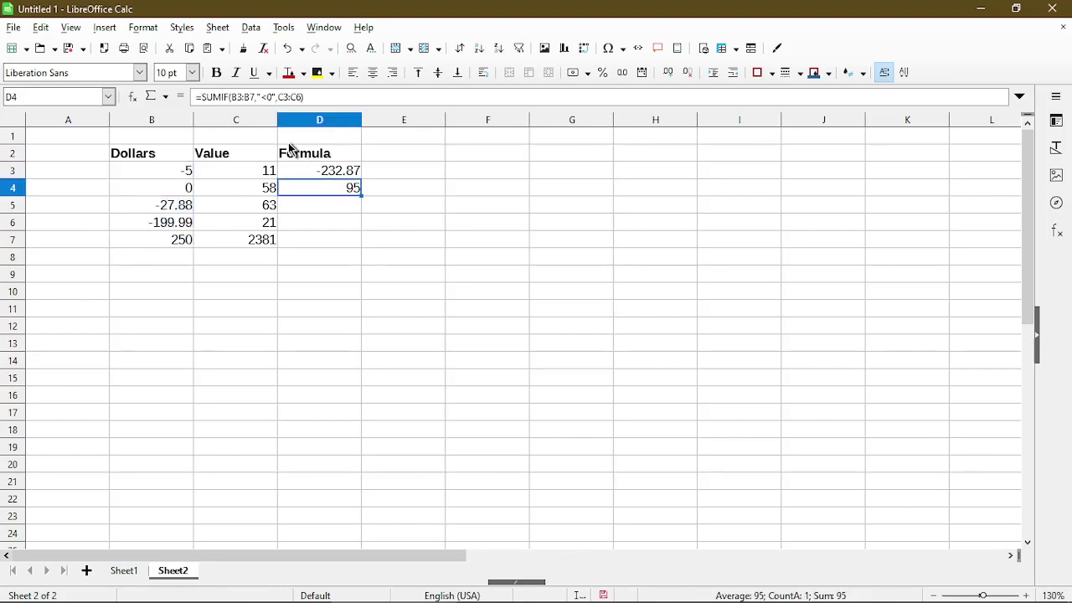
click(225, 96)
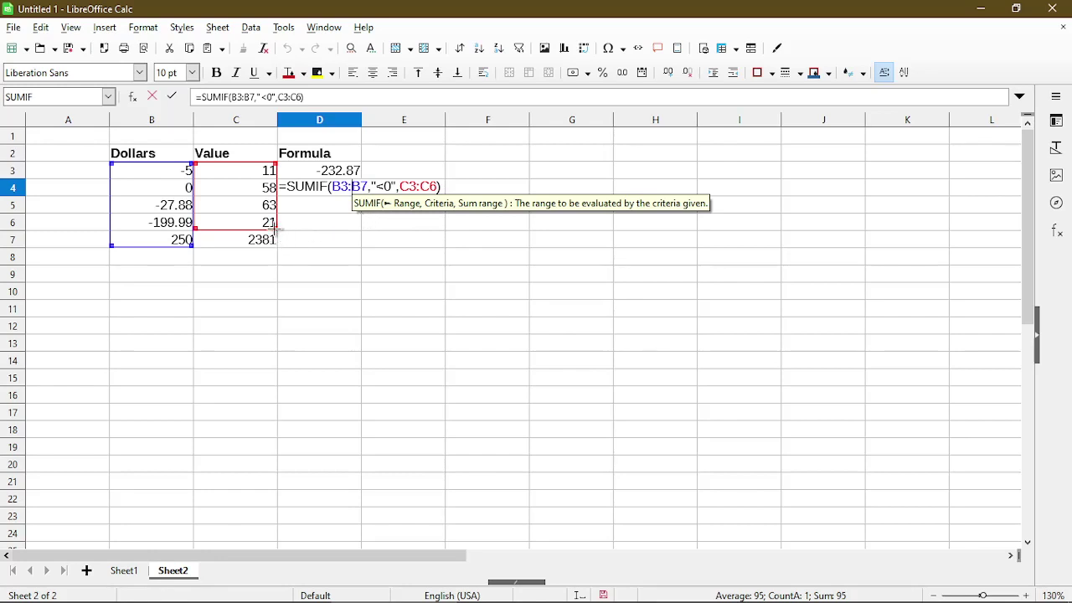
drag(275, 236, 272, 242)
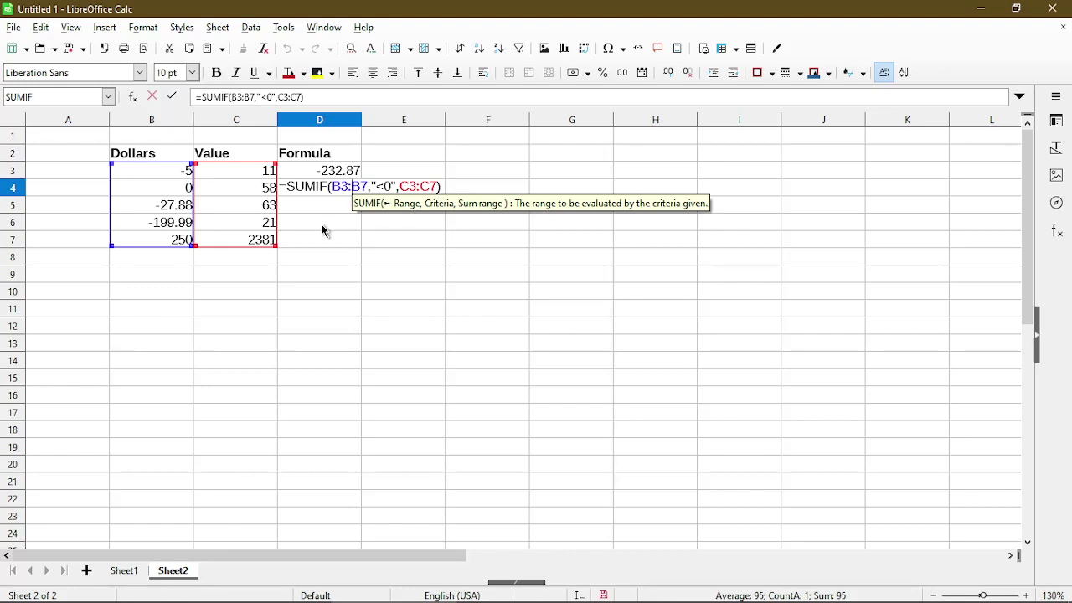
key(Return)
click(323, 189)
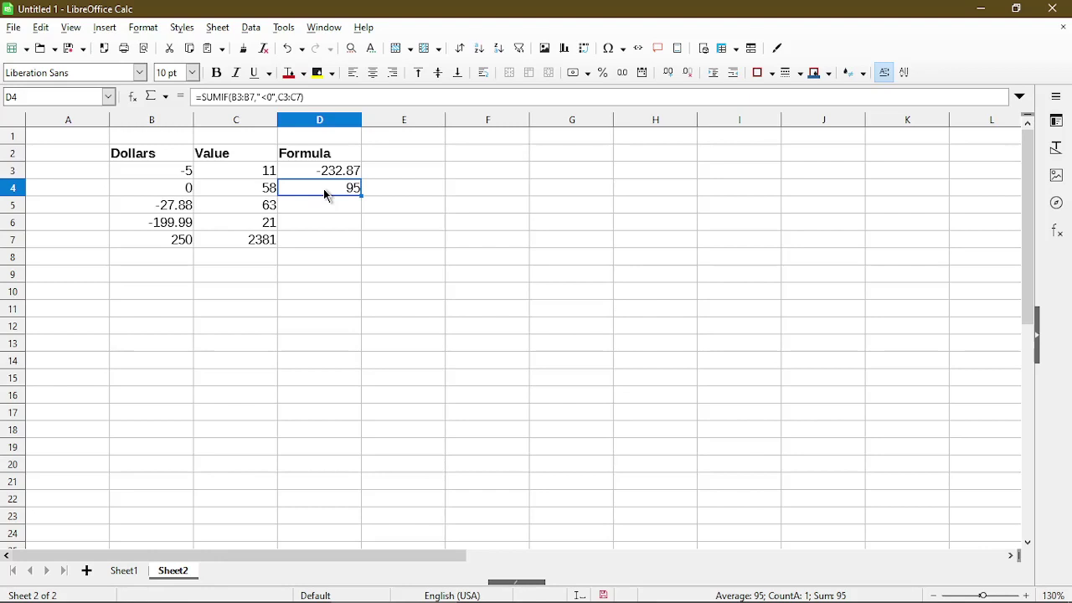
Step: Check the sum of the Value cells C3, C5 and C6 against the SUMIF formula in D4
click(247, 173)
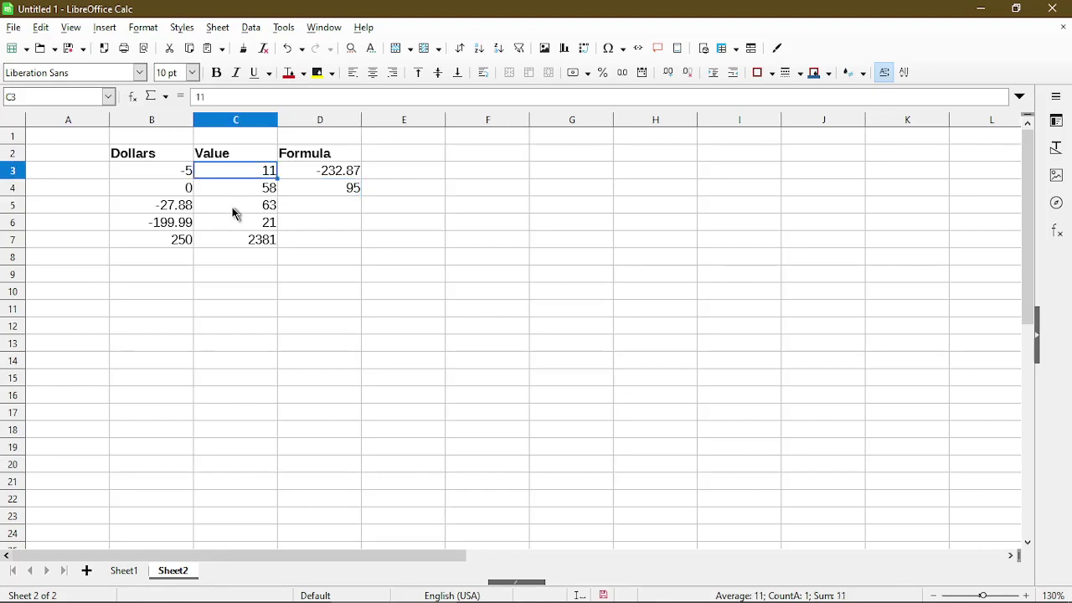
ctrl+click(234, 208)
ctrl+click(232, 223)
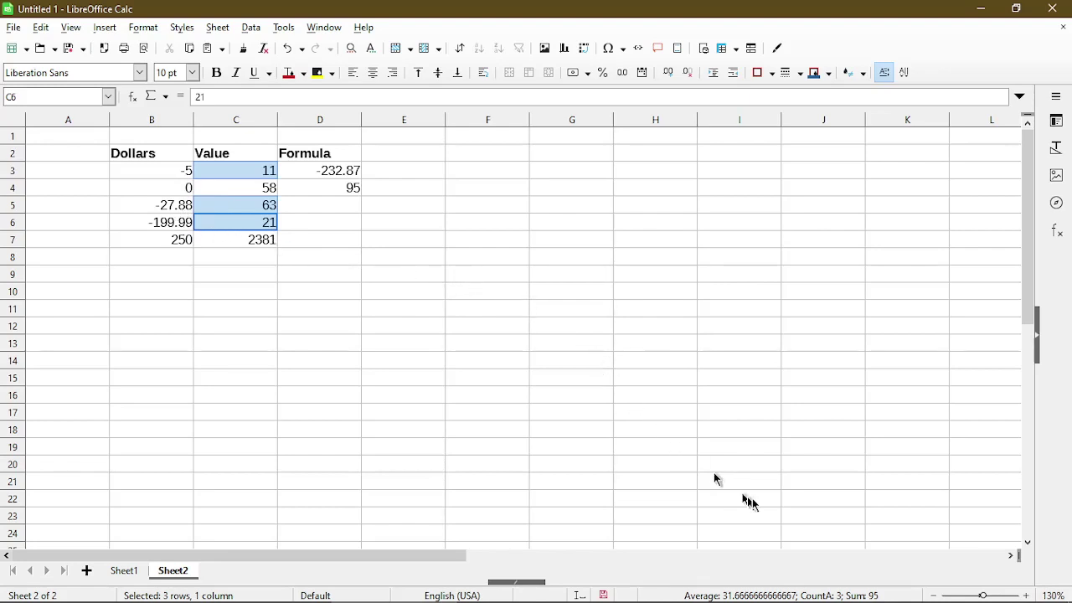
click(325, 192)
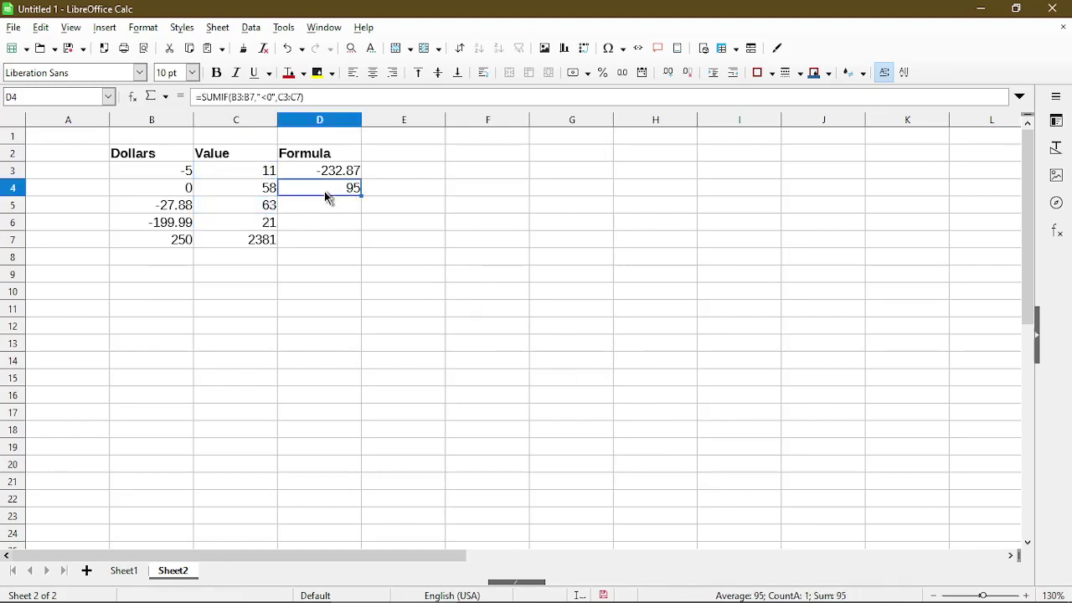